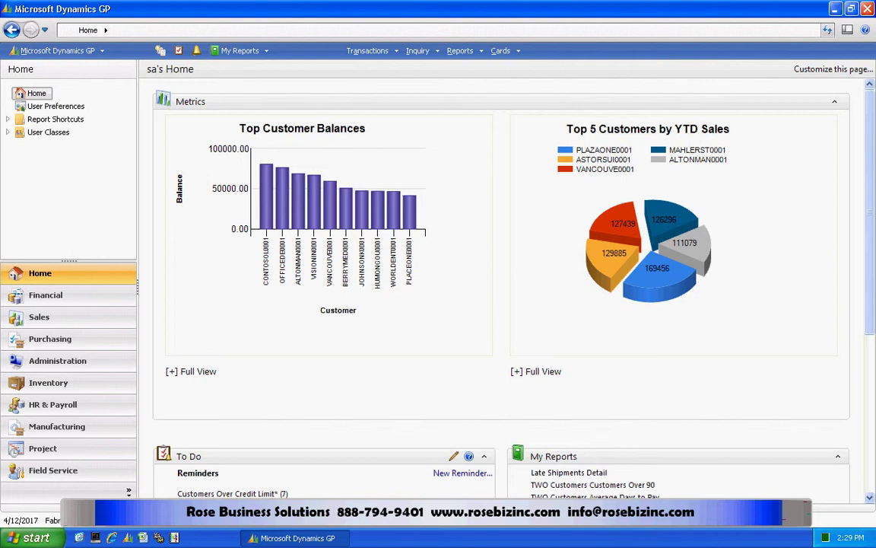
# - Open the Extender tool for managing custom forms and views
pyautogui.click(44, 51)
pyautogui.moveTo(80, 121)
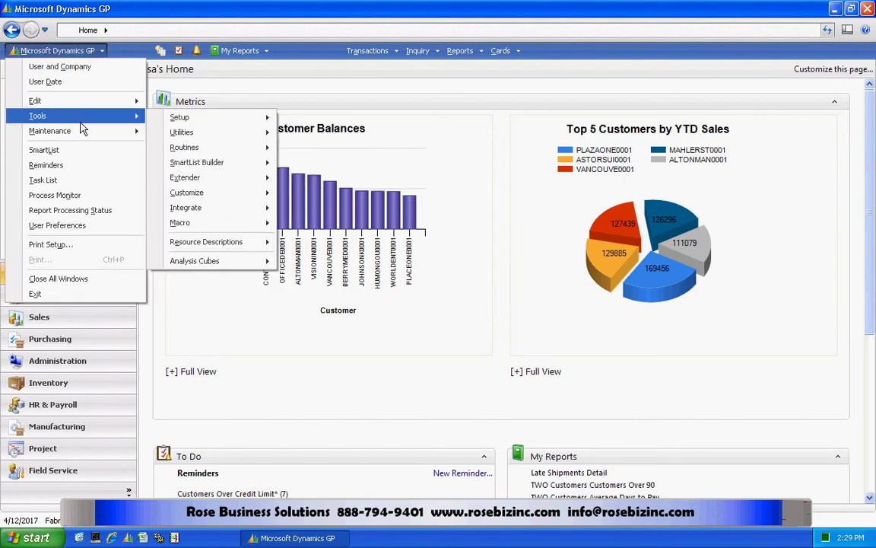
pyautogui.moveTo(221, 177)
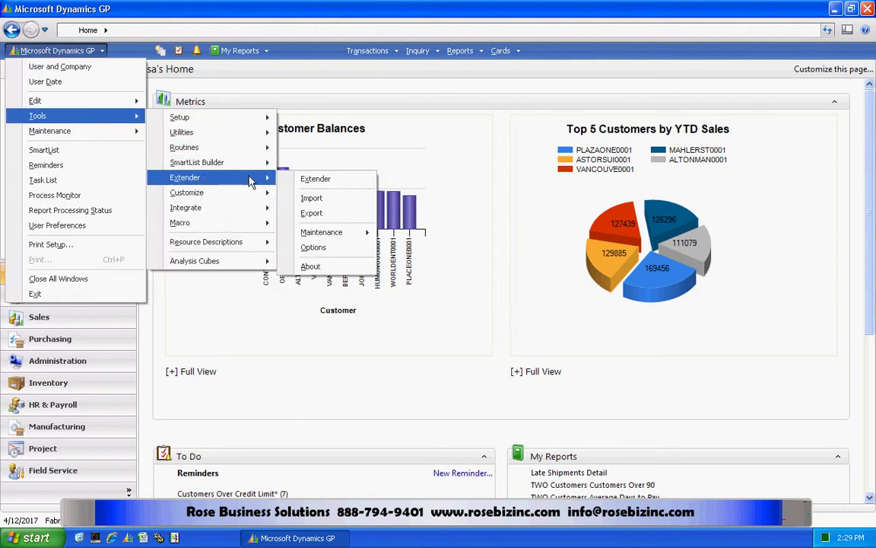
pyautogui.click(310, 179)
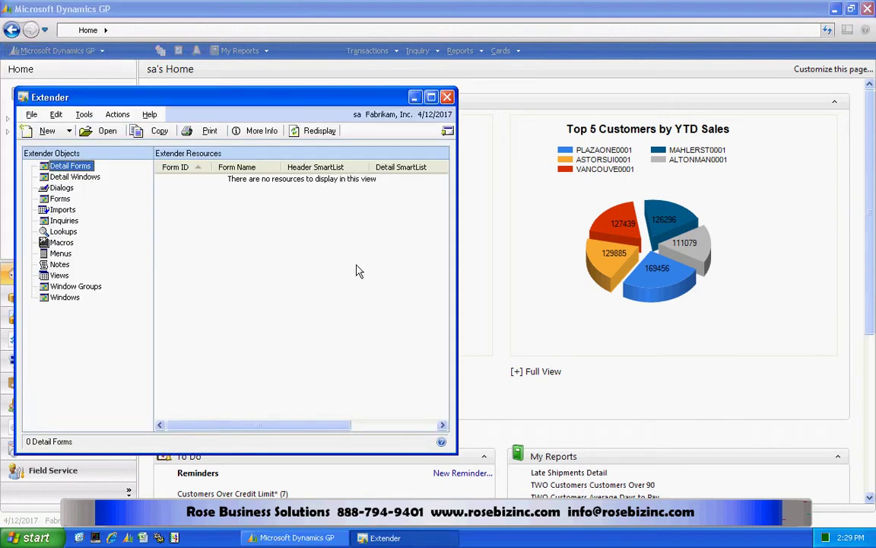
# - Review the definition of the SUPPORT_ISSUE form in Extender and close it
pyautogui.click(58, 201)
pyautogui.doubleClick(221, 170)
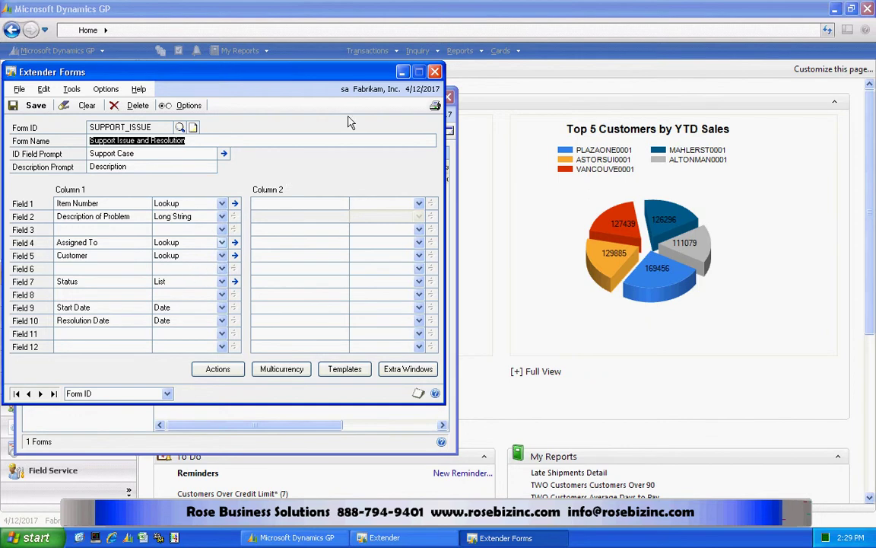
pyautogui.click(434, 71)
# - Run the Support Issue and Resolution form, view an existing support case record, and close the form
pyautogui.click(449, 131)
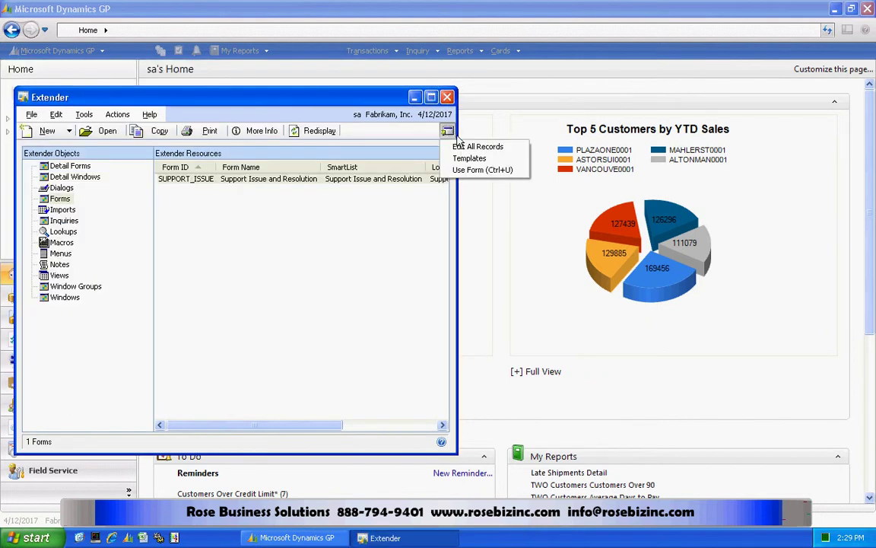
pyautogui.click(483, 170)
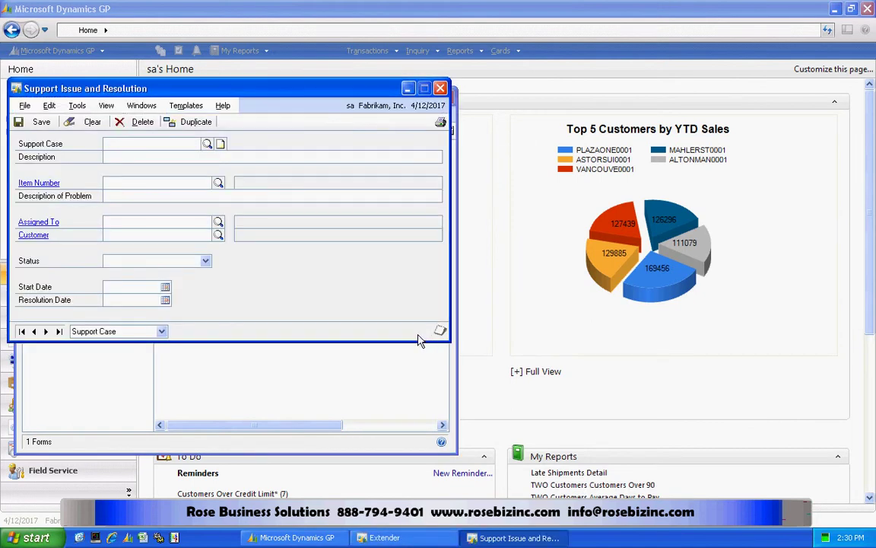
pyautogui.click(33, 332)
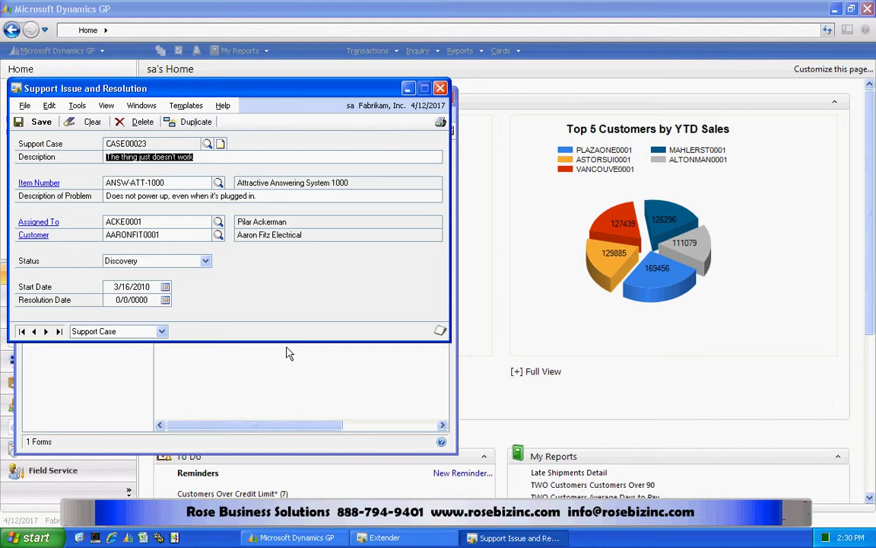
pyautogui.click(440, 88)
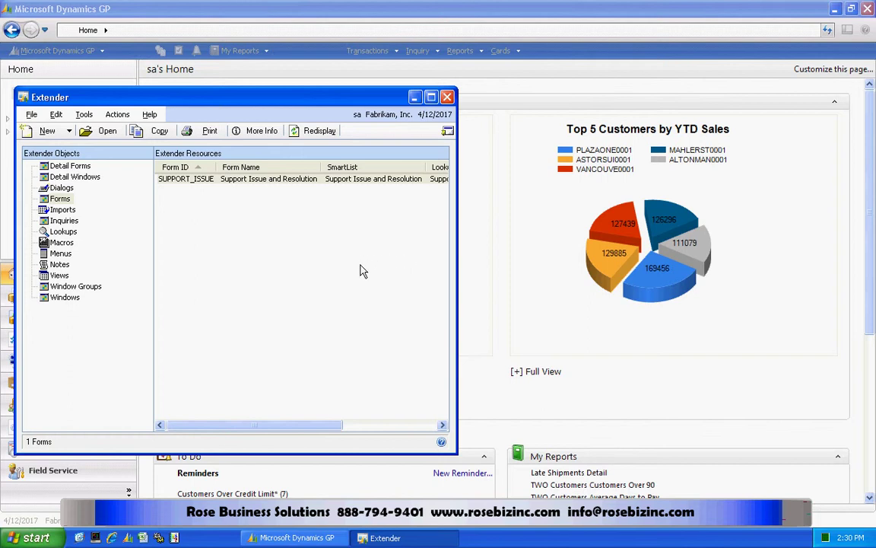
# - Create a new Extender view with ID AAASUPPOPRT1 and description Support Issues, keeping the ID as the SQL name
pyautogui.click(60, 274)
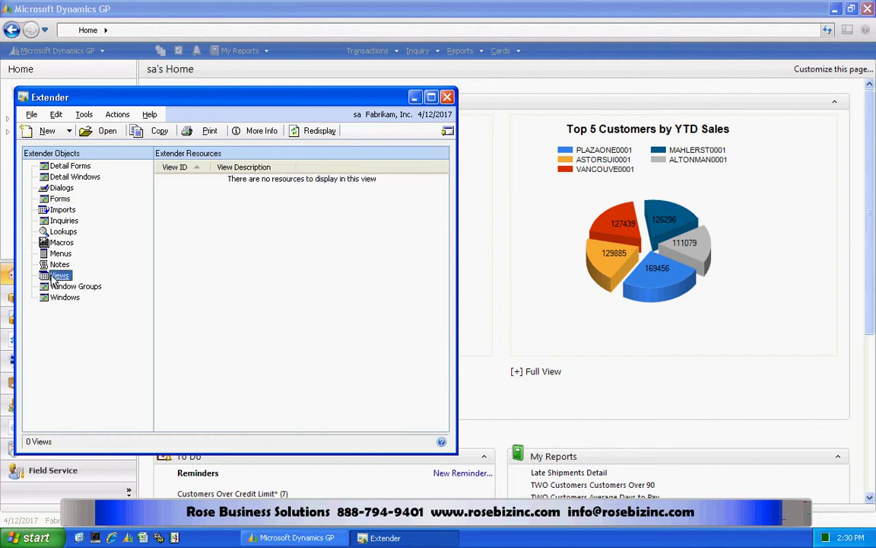
pyautogui.click(38, 131)
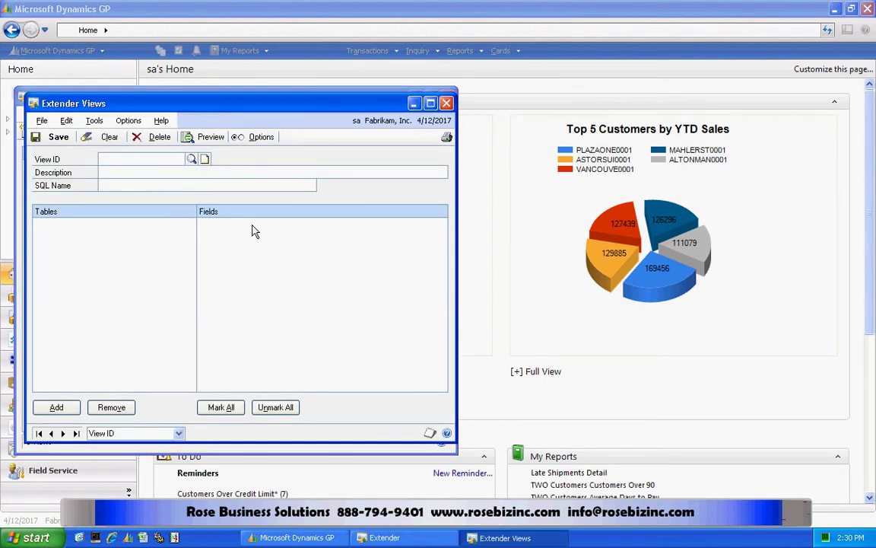
pyautogui.write('AAASUPPOPRT1')
pyautogui.press('Tab')
pyautogui.write('Support Issues')
pyautogui.press('Tab')
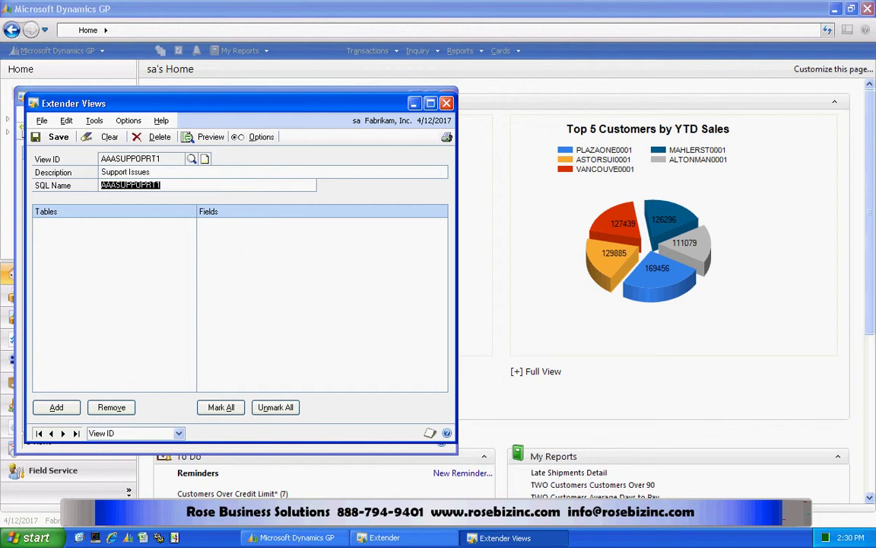
# - Add the Extender Form "Support Issue and Resolution" as the view's primary table
pyautogui.click(56, 406)
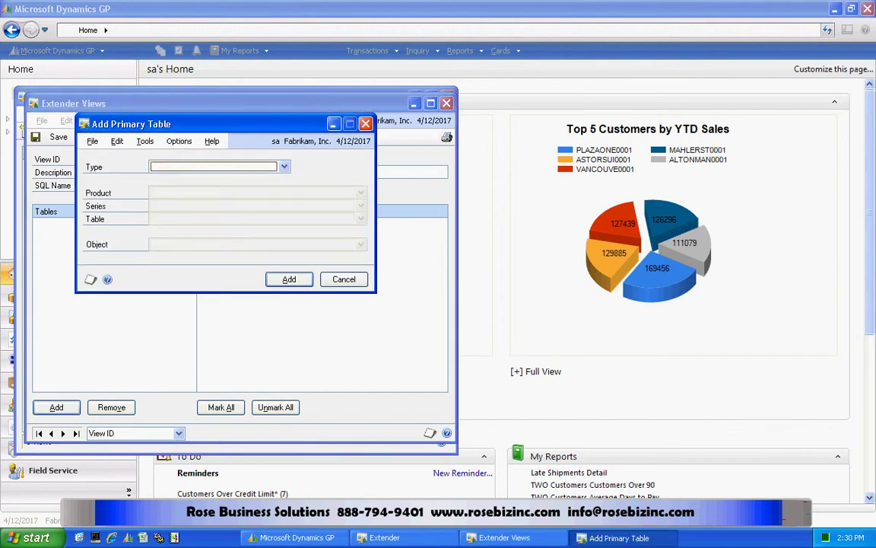
pyautogui.click(284, 167)
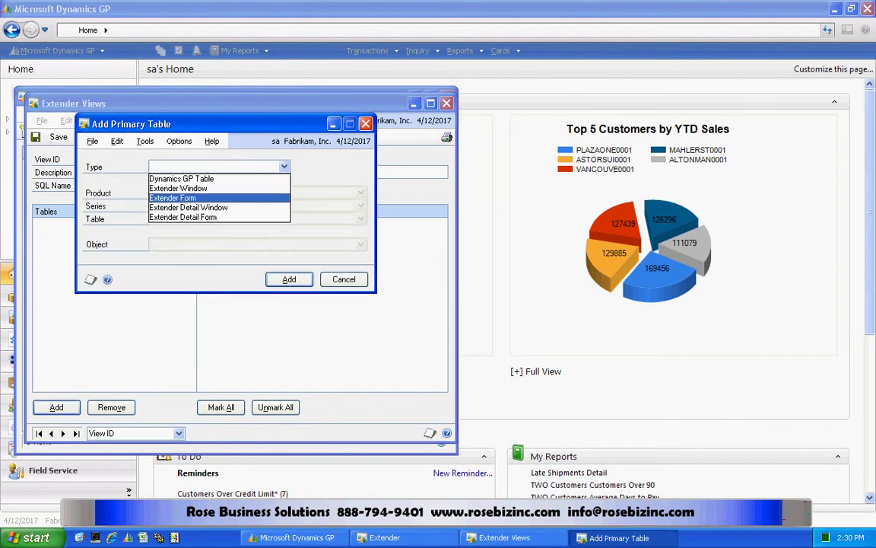
pyautogui.press('Return')
pyautogui.press('Tab')
pyautogui.hotkey('alt', 'Down')
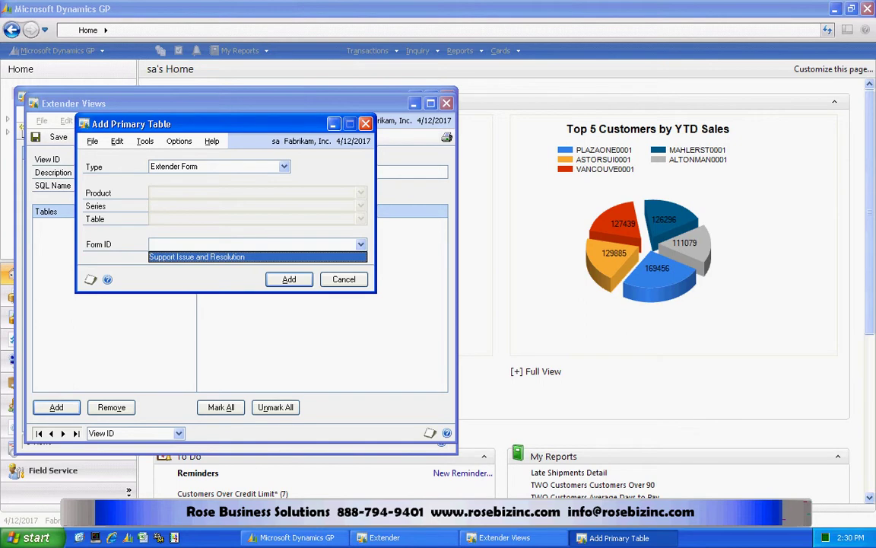
pyautogui.press('Return')
pyautogui.press('Return')
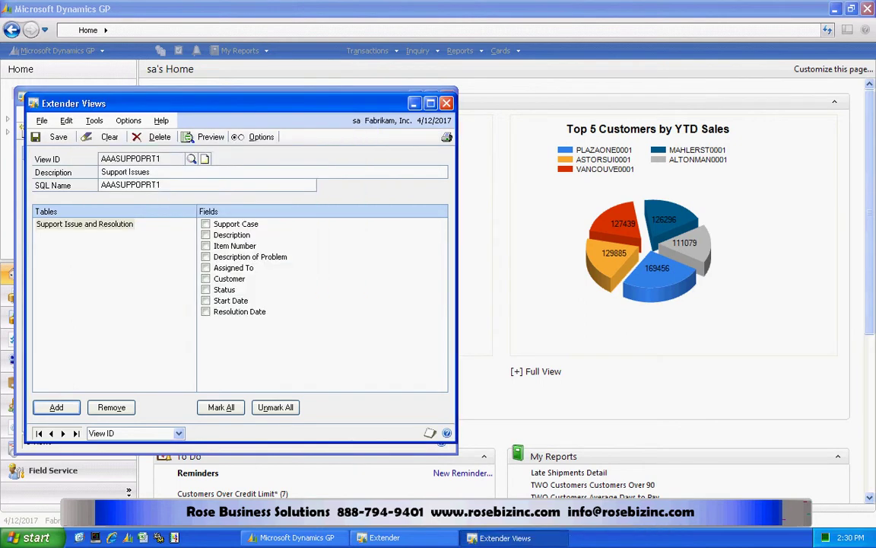
# - Include all of the table's fields in the view, then save it and close the view editor
pyautogui.click(221, 407)
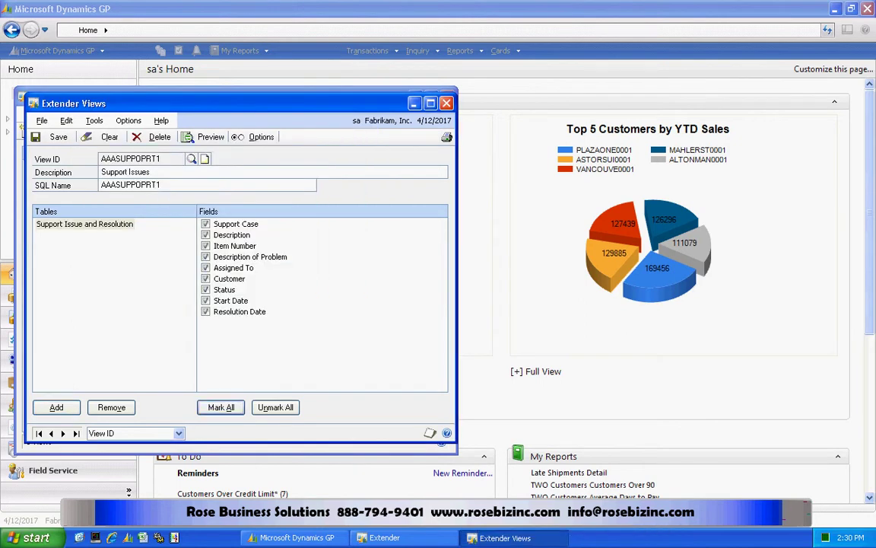
pyautogui.hotkey('ctrl', 's')
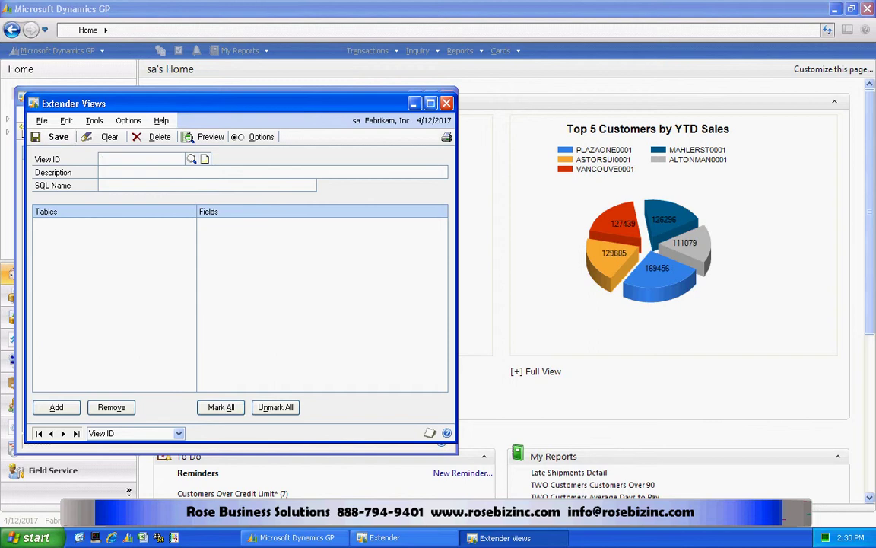
pyautogui.click(447, 103)
# - Preview the records of the Support Issues view, then close the preview and Extender
pyautogui.click(185, 179)
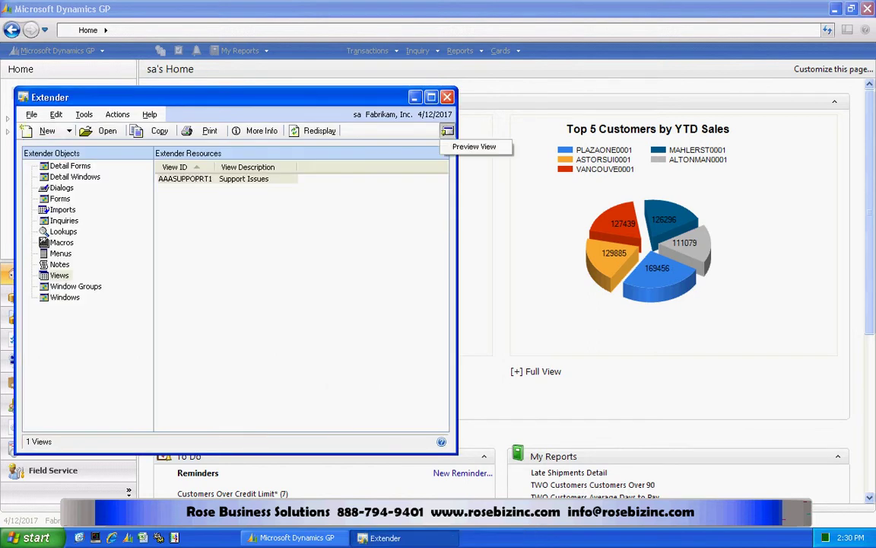
pyautogui.click(448, 130)
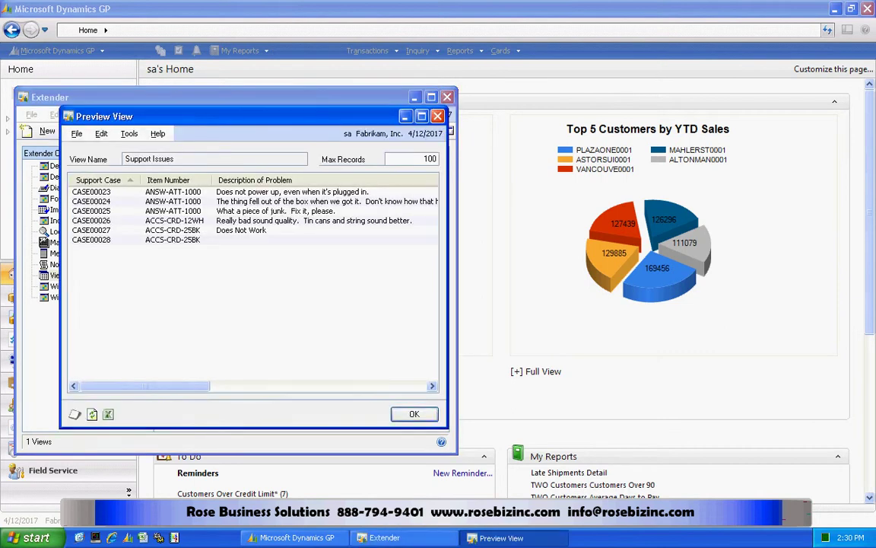
pyautogui.click(414, 413)
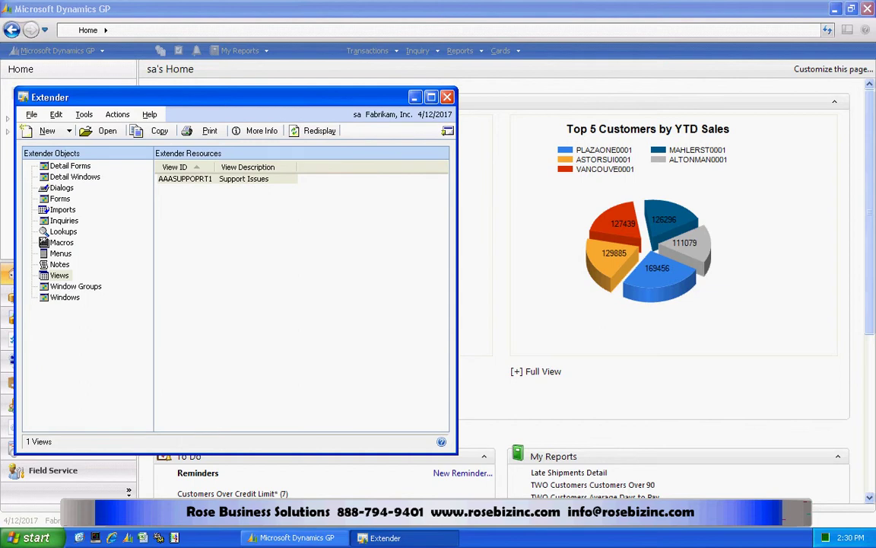
pyautogui.hotkey('alt', 'F4')
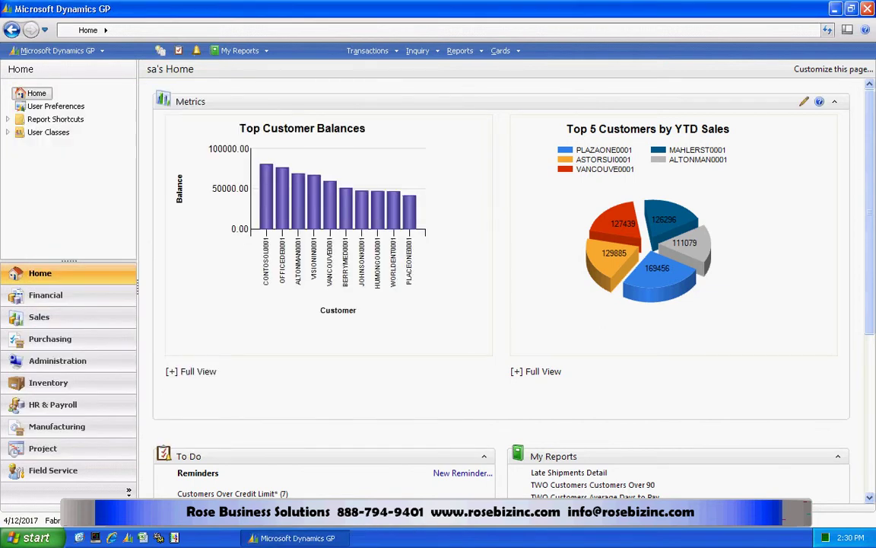
# - Switch to Report Manager in Internet Explorer, launch Report Builder from the TWO folder, and start a new chart
pyautogui.click(111, 537)
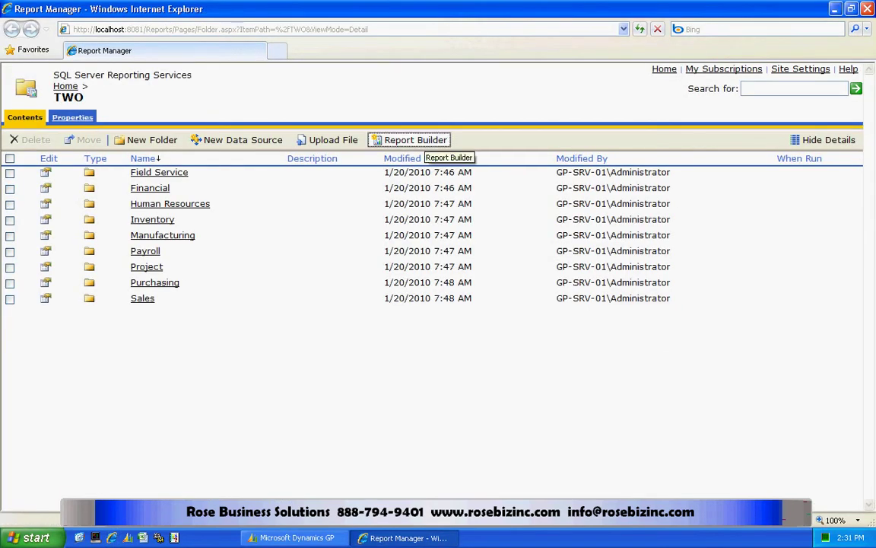
pyautogui.click(416, 140)
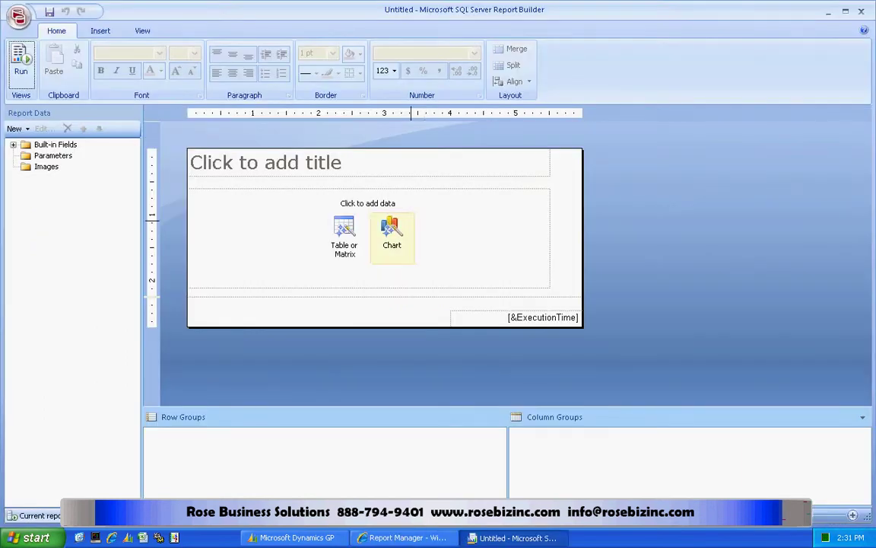
pyautogui.click(392, 230)
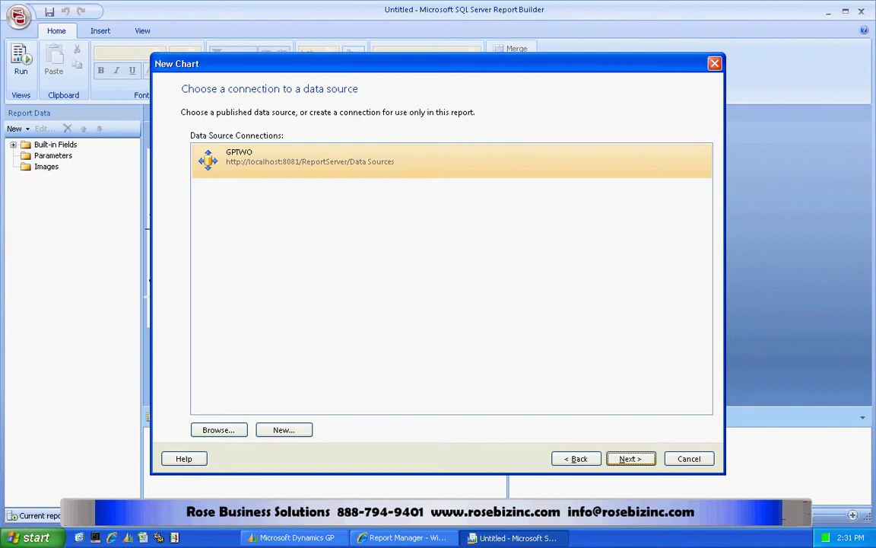
# - Use the GPTWO data source and base the chart's query on all fields of the AAASUPPOPRT1 view
pyautogui.click(630, 458)
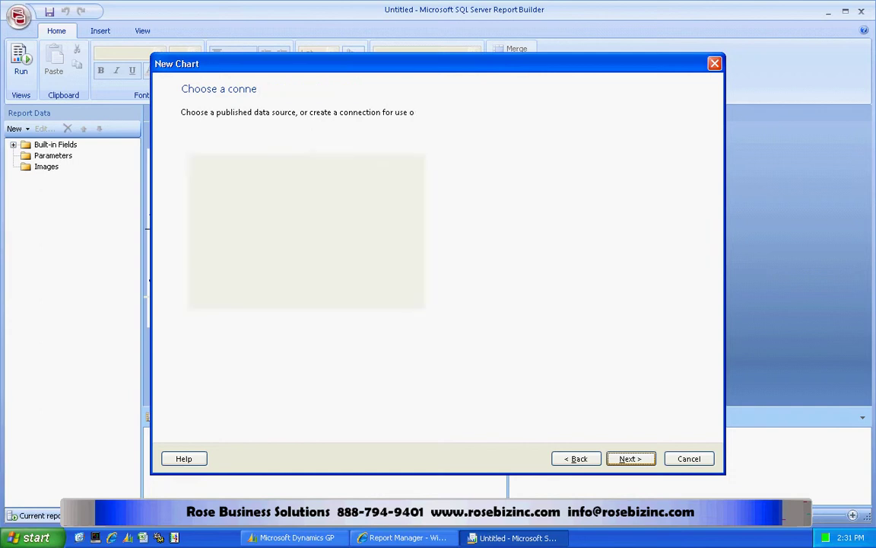
pyautogui.click(198, 186)
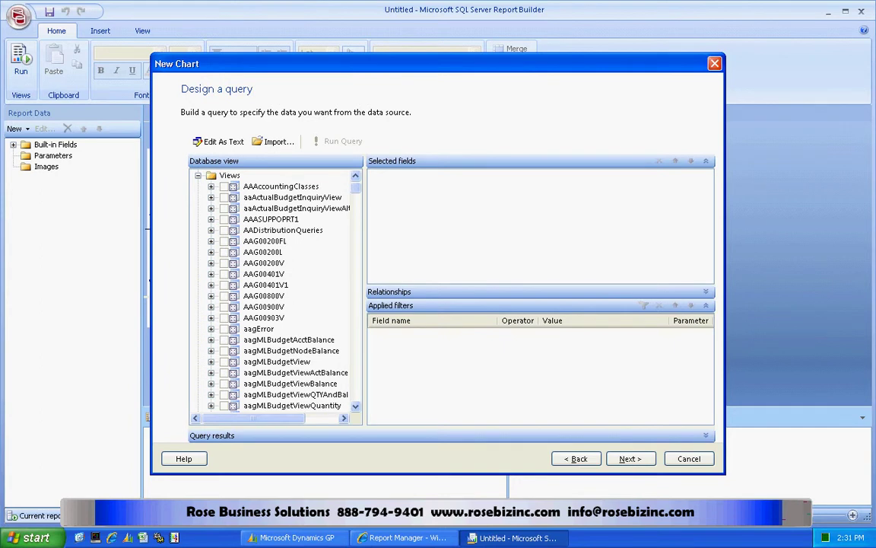
pyautogui.click(224, 219)
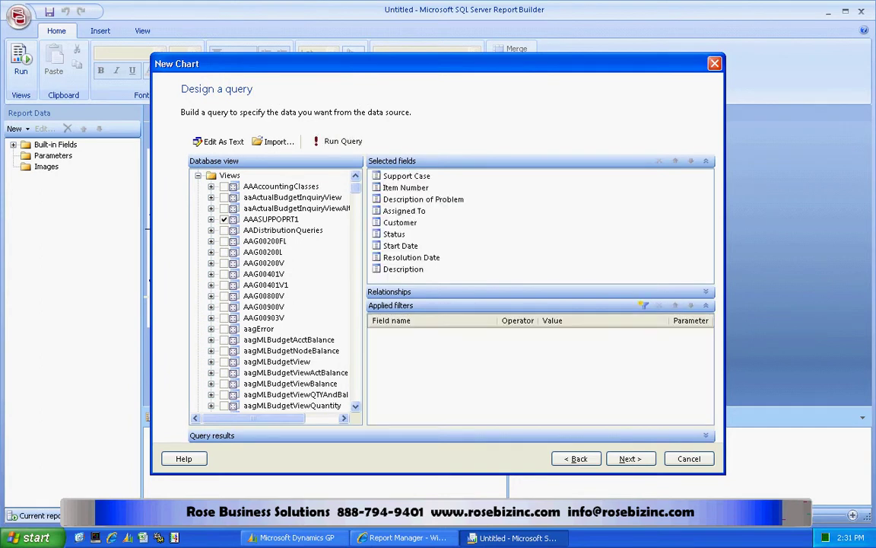
pyautogui.click(630, 458)
pyautogui.press('Return')
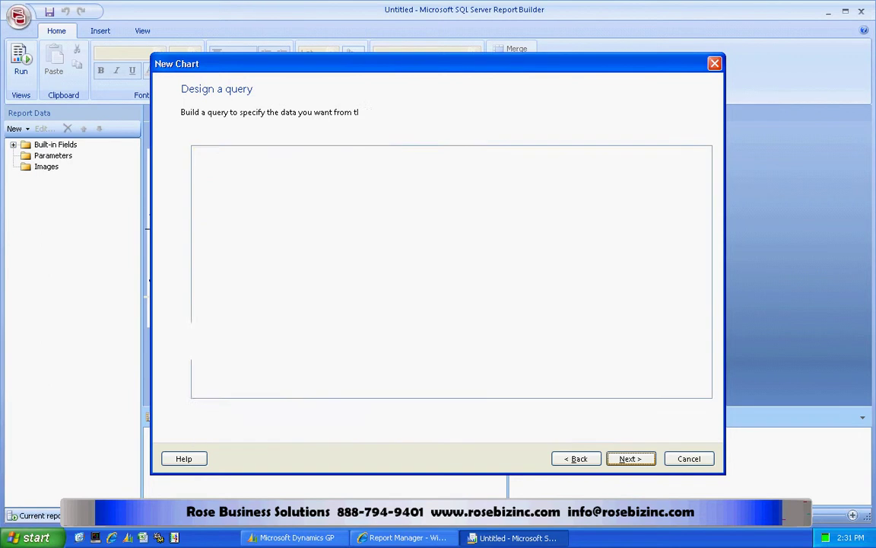
# - Choose the Bar chart type and assign Item_Number as the chart's category field
pyautogui.click(452, 266)
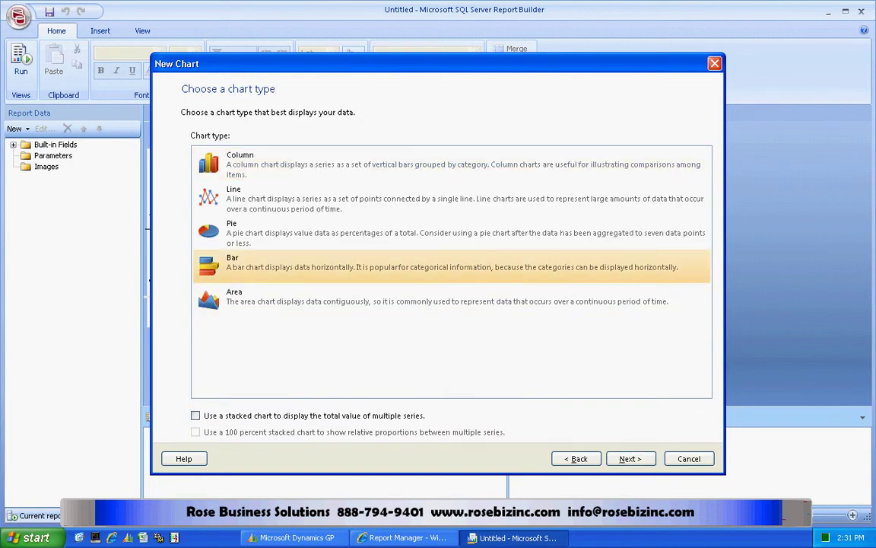
pyautogui.click(630, 458)
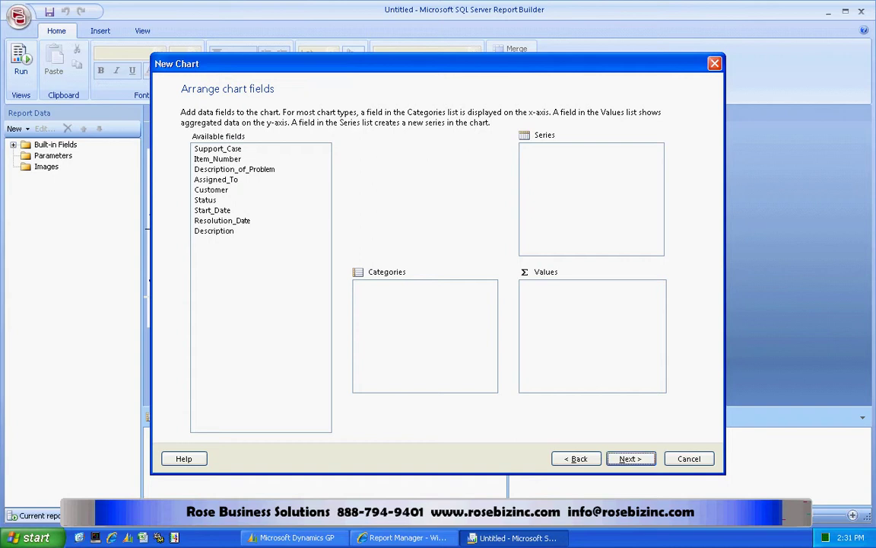
pyautogui.click(217, 159)
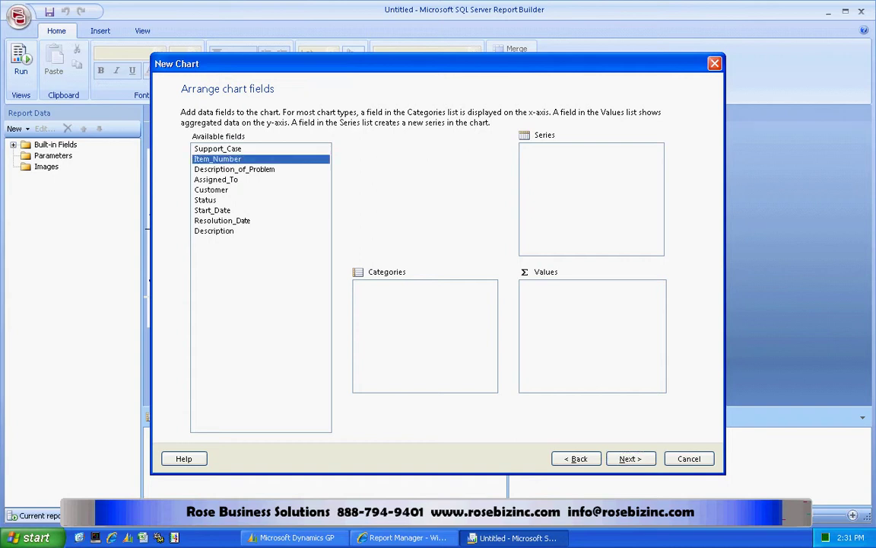
pyautogui.moveTo(218, 159); pyautogui.dragTo(424, 320)
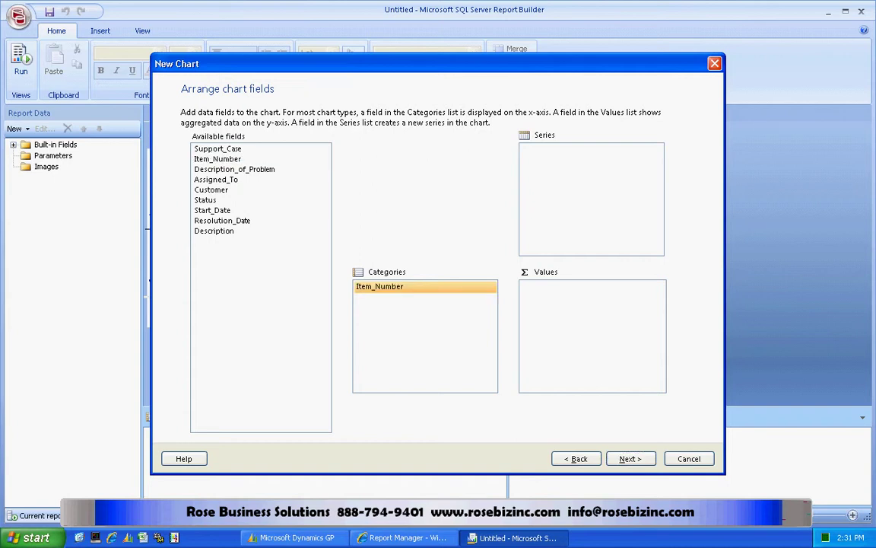
# - Add Support_Case as the chart's value field, aggregated with Count
pyautogui.click(217, 149)
pyautogui.moveTo(218, 148); pyautogui.dragTo(592, 319)
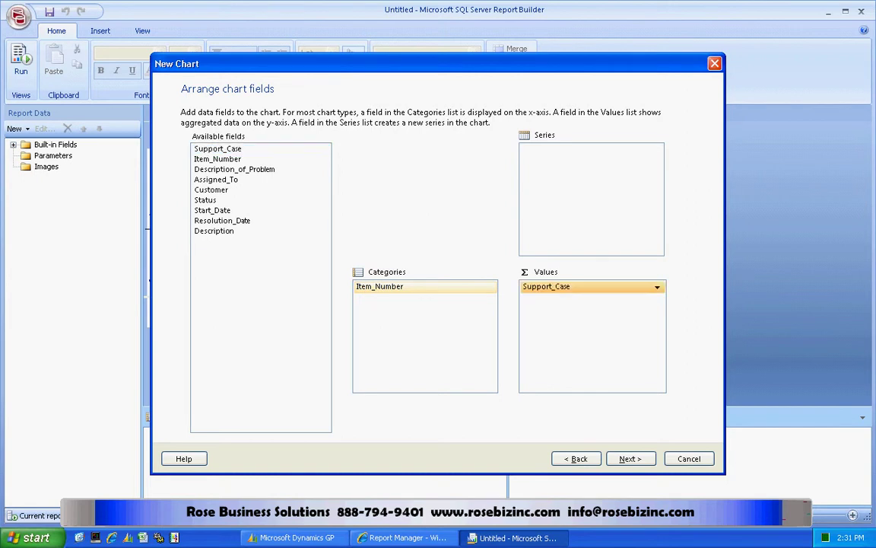
pyautogui.click(657, 287)
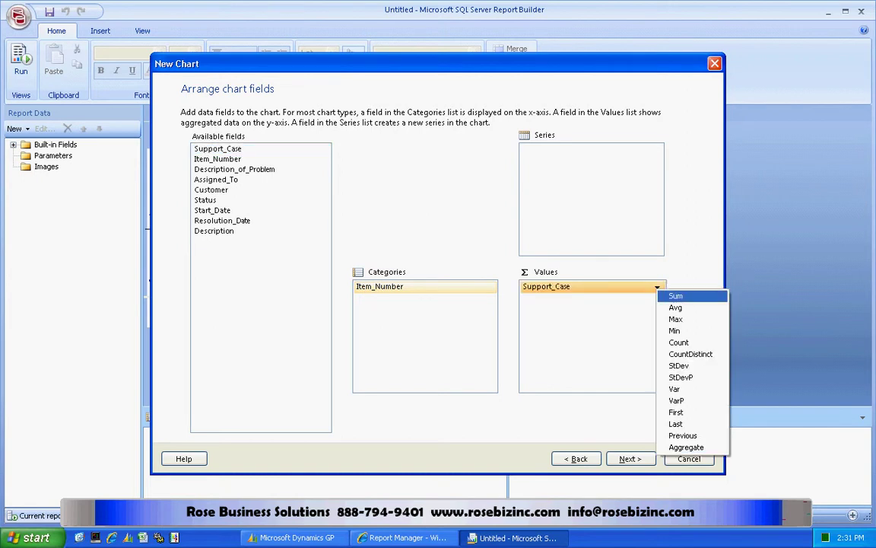
pyautogui.click(679, 343)
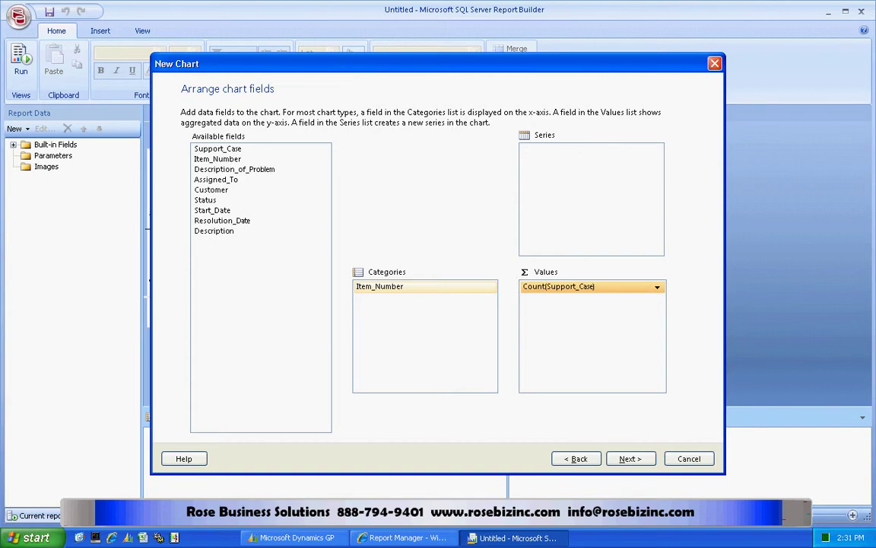
# - Finish the chart wizard with the Ocean style and title the chart "Support Cases by Item"
pyautogui.click(631, 459)
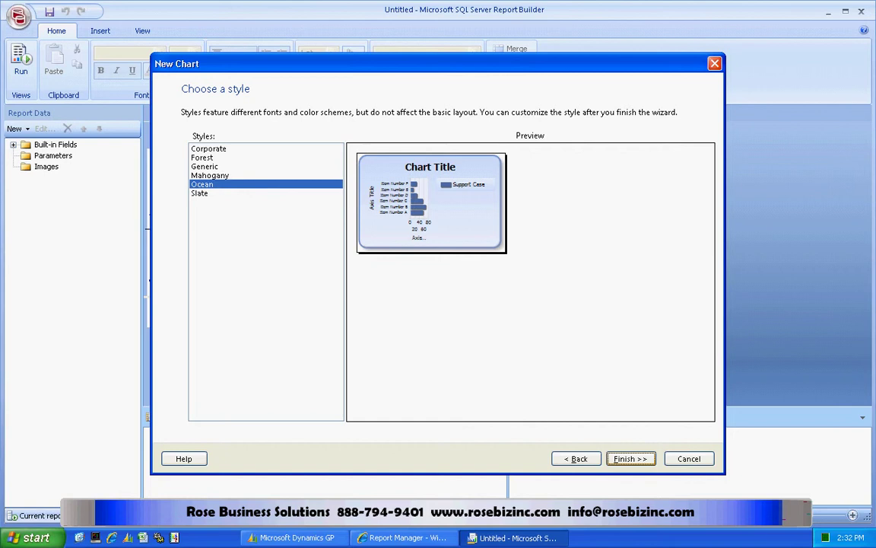
pyautogui.click(631, 459)
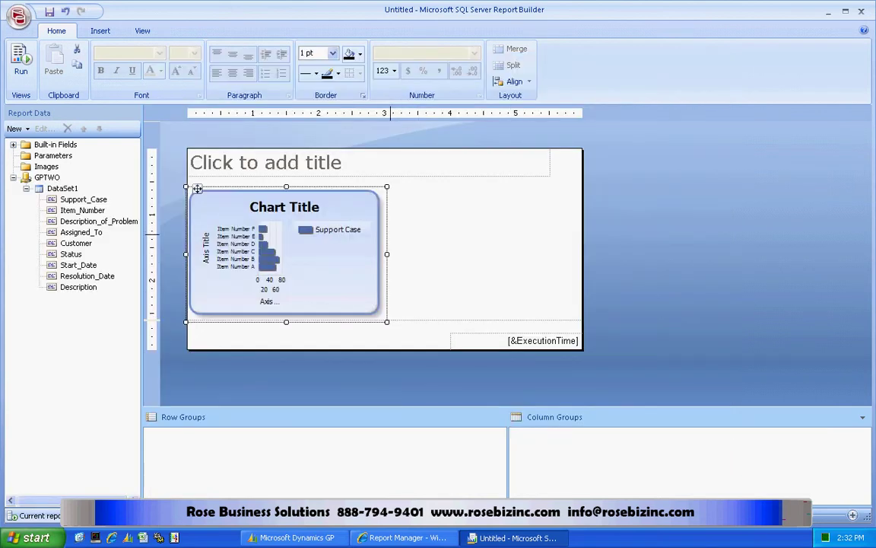
pyautogui.click(265, 191)
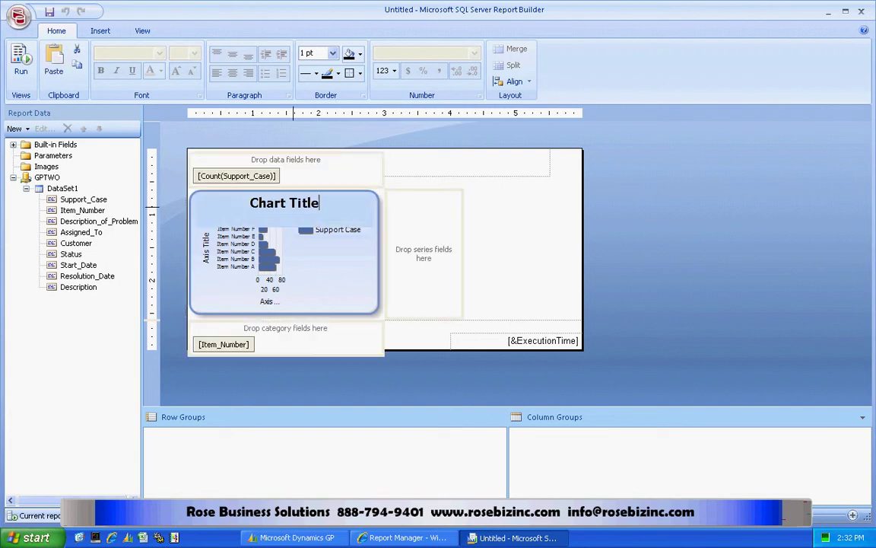
pyautogui.moveTo(320, 202); pyautogui.dragTo(249, 202)
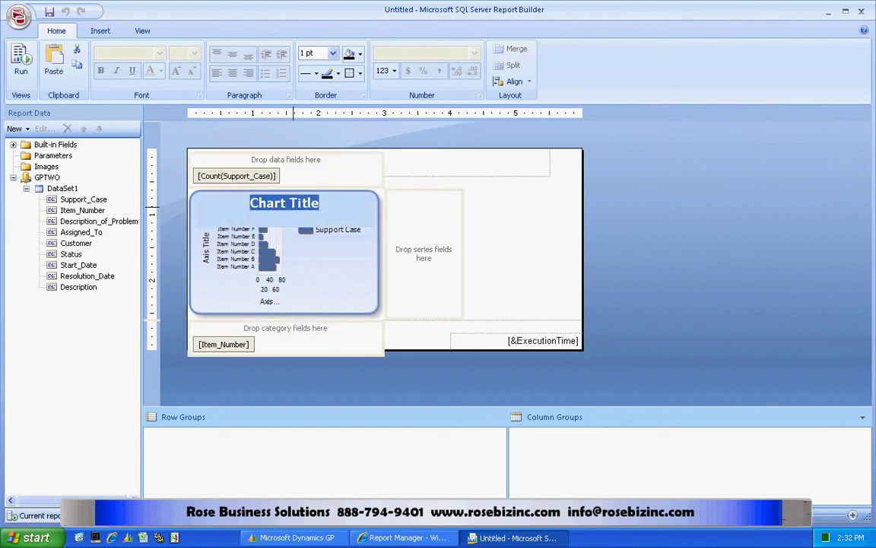
pyautogui.write('Suppor')
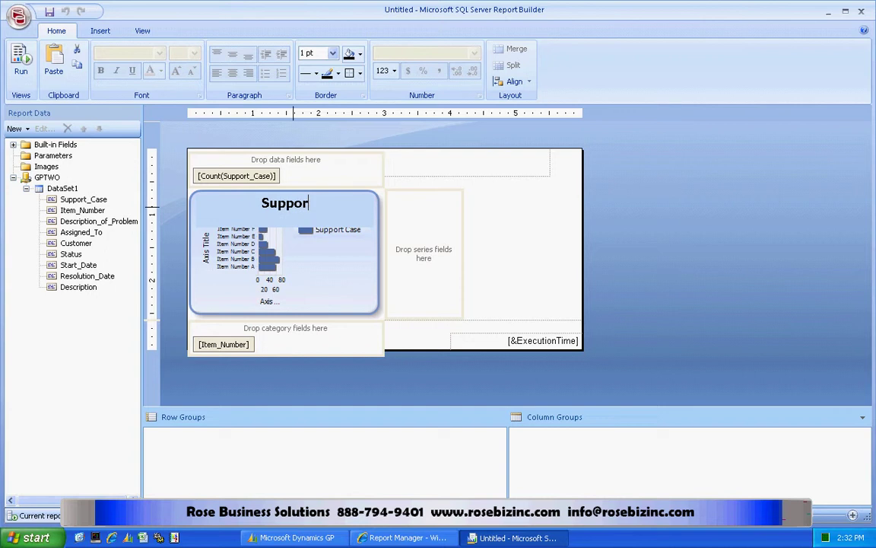
pyautogui.write('t Cases b')
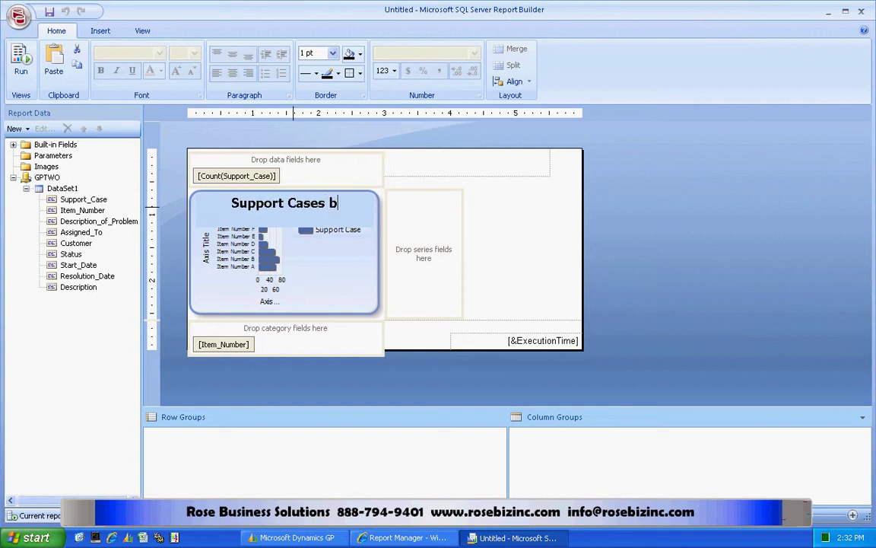
pyautogui.write('y Item')
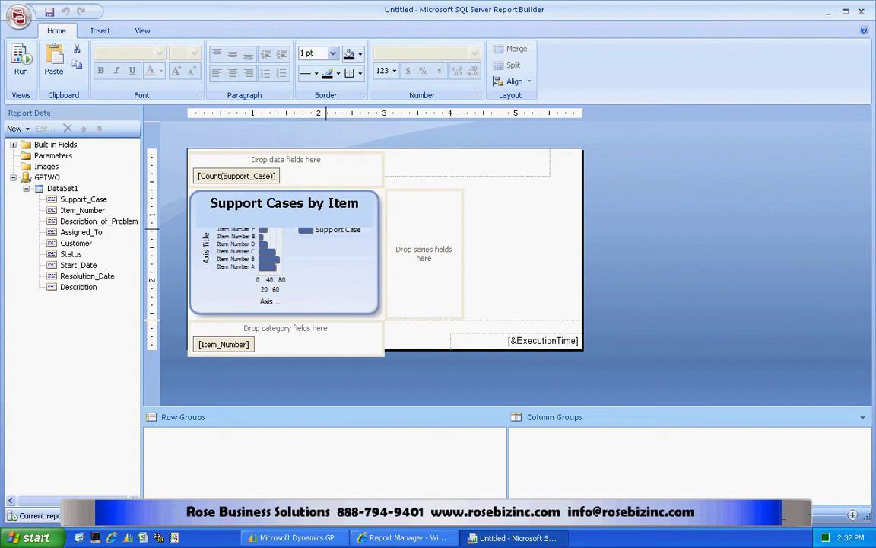
# - Delete the chart's legend and both its horizontal and vertical axis titles
pyautogui.click(300, 219)
pyautogui.rightClick(329, 229)
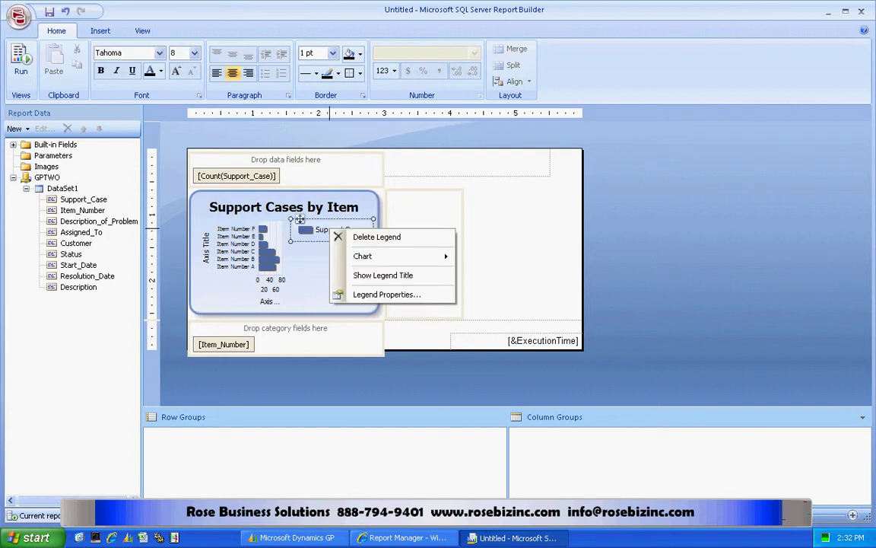
pyautogui.click(376, 236)
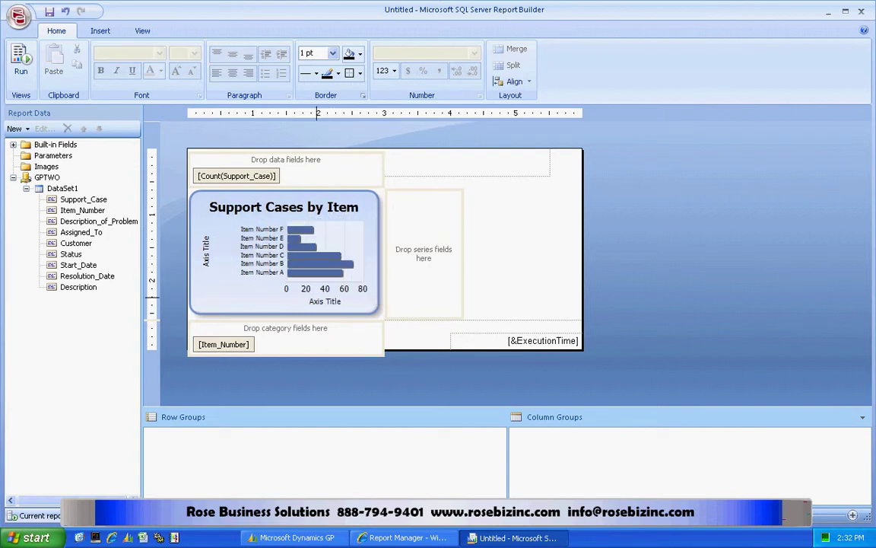
pyautogui.rightClick(316, 301)
pyautogui.click(365, 325)
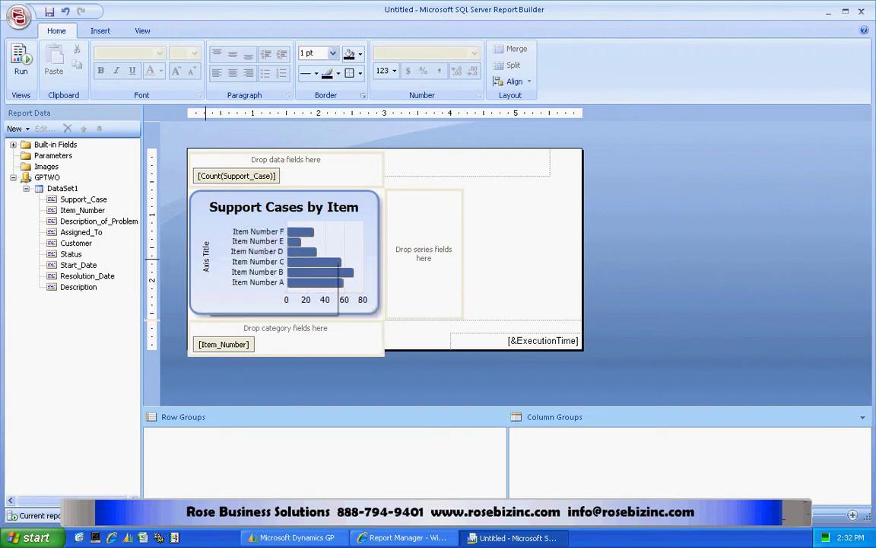
pyautogui.rightClick(206, 262)
pyautogui.click(254, 287)
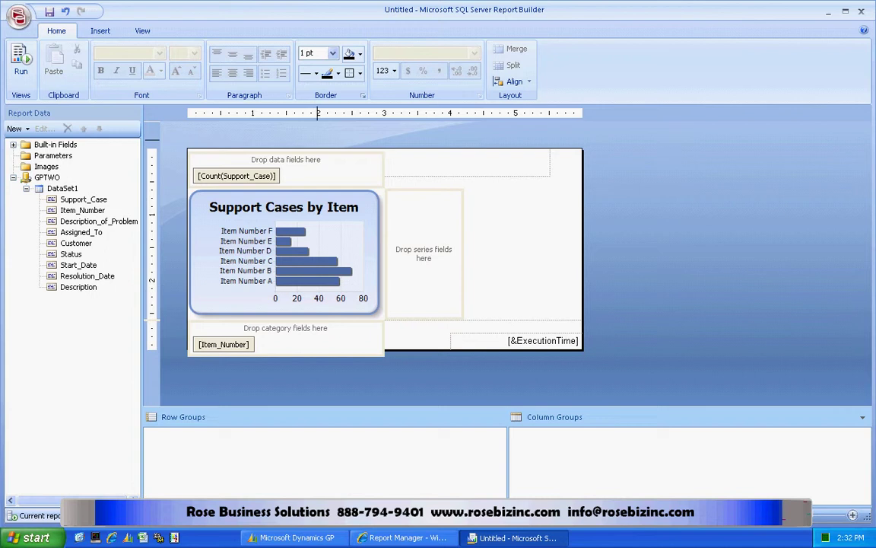
# - Save the report as "Support Issues 2" in the TWO/Inventory/Charts And KPIs folder on the report server
pyautogui.click(49, 12)
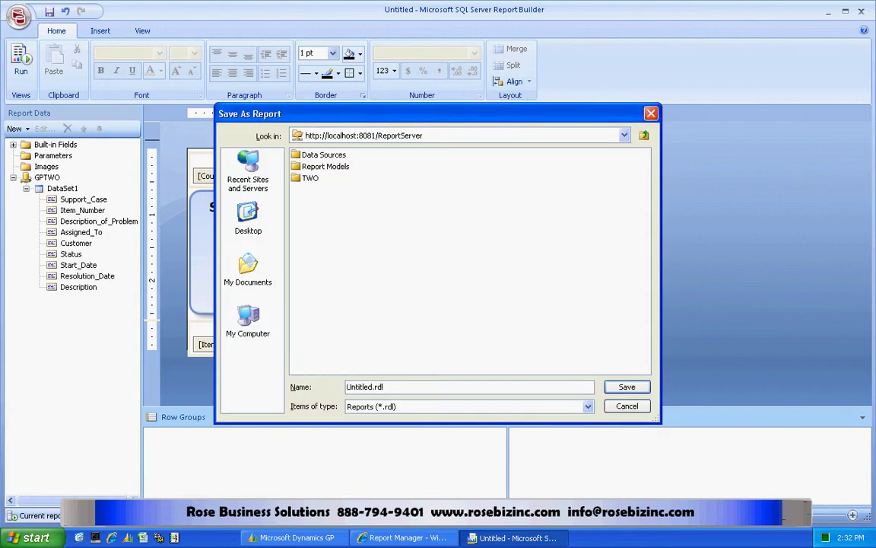
pyautogui.doubleClick(310, 177)
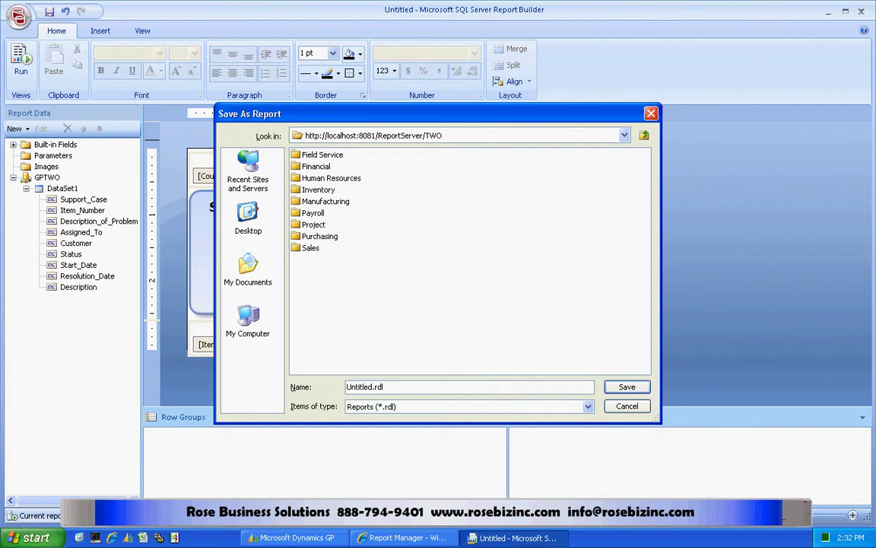
pyautogui.doubleClick(318, 189)
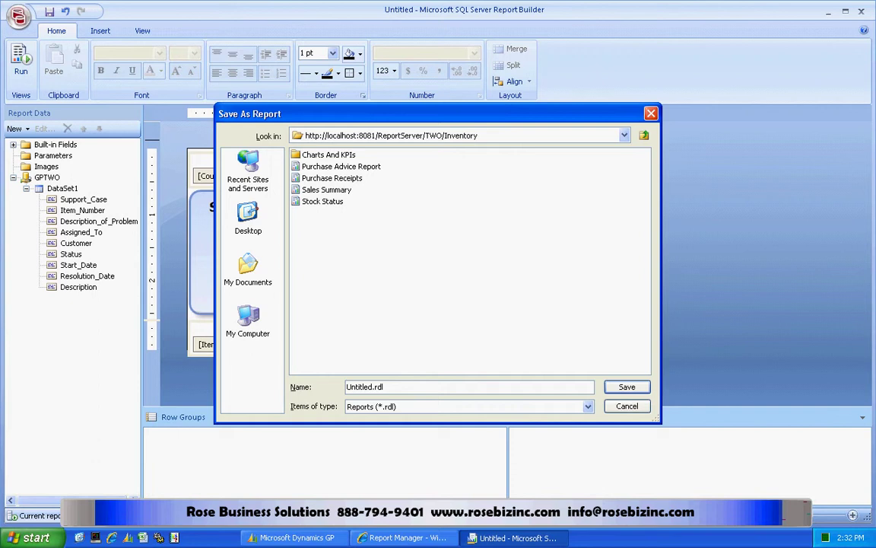
pyautogui.doubleClick(328, 155)
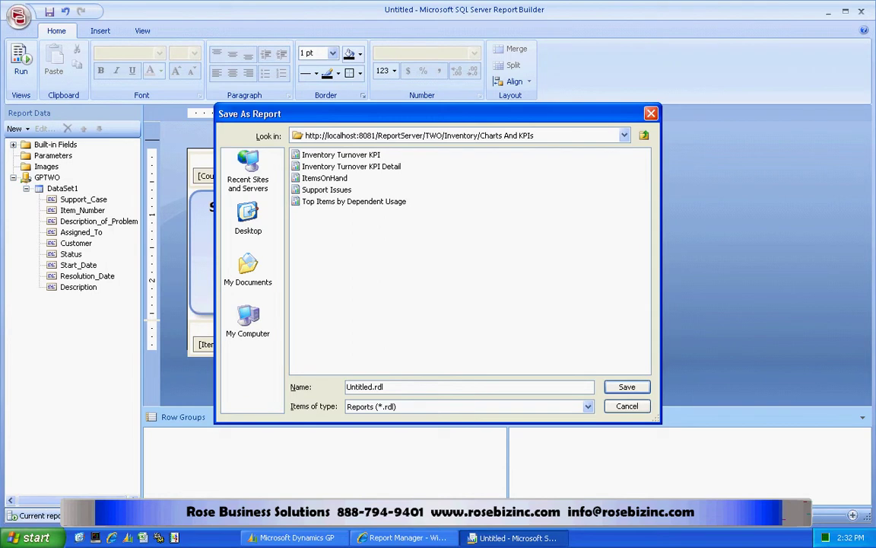
pyautogui.moveTo(373, 386); pyautogui.dragTo(347, 387)
pyautogui.write('Support Issues 2')
pyautogui.press('Return')
pyautogui.press('Return')
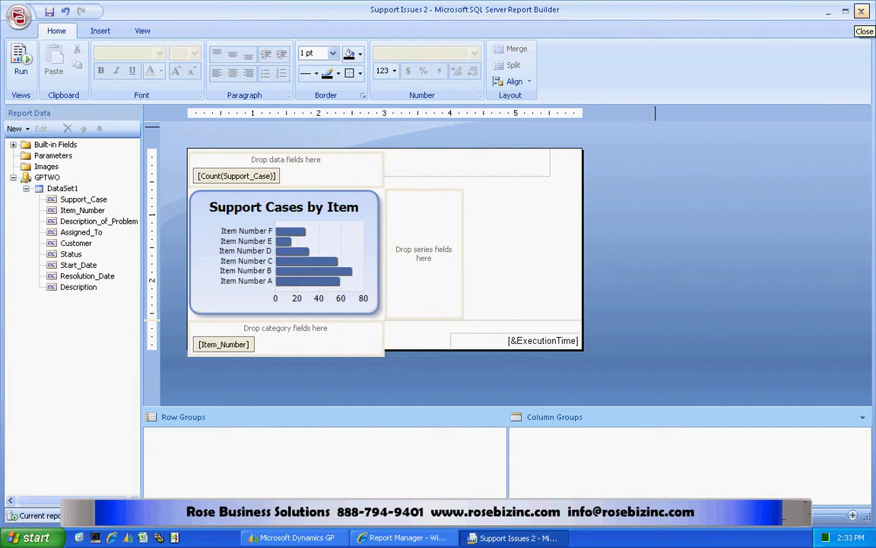
# - Close Report Builder and view the Support Issues 2 report from Inventory's Charts And KPIs folder in Report Manager
pyautogui.click(861, 10)
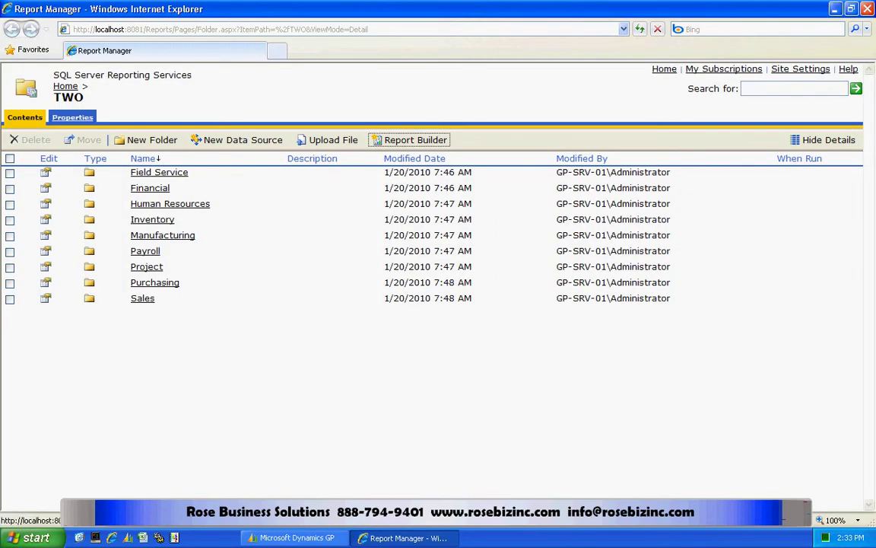
pyautogui.click(152, 219)
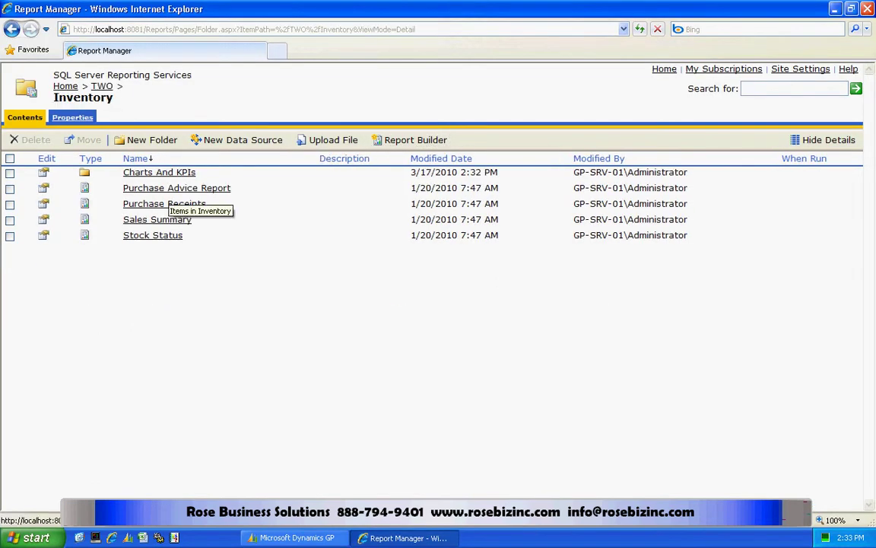
pyautogui.click(159, 172)
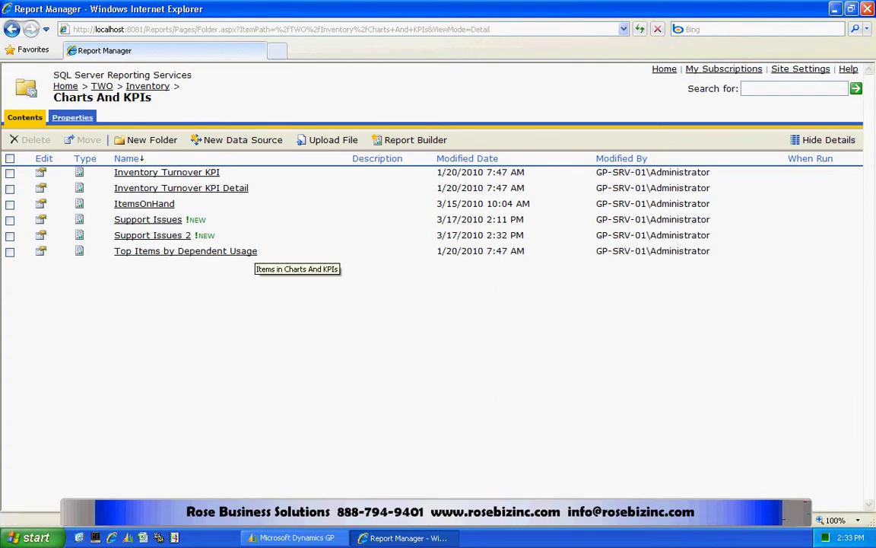
pyautogui.click(152, 235)
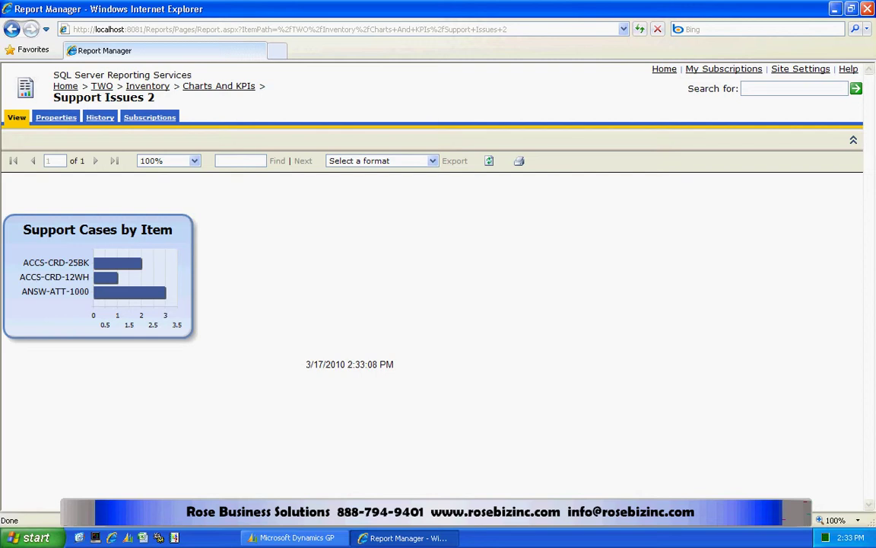
# - Close Report Manager and add Support Issues 2 to the metrics displayed on the Dynamics GP home page
pyautogui.click(867, 8)
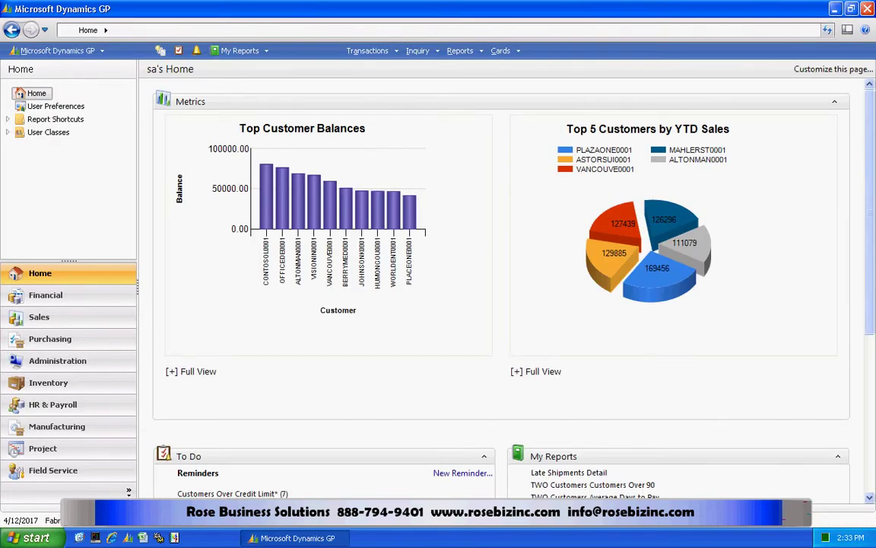
pyautogui.click(833, 69)
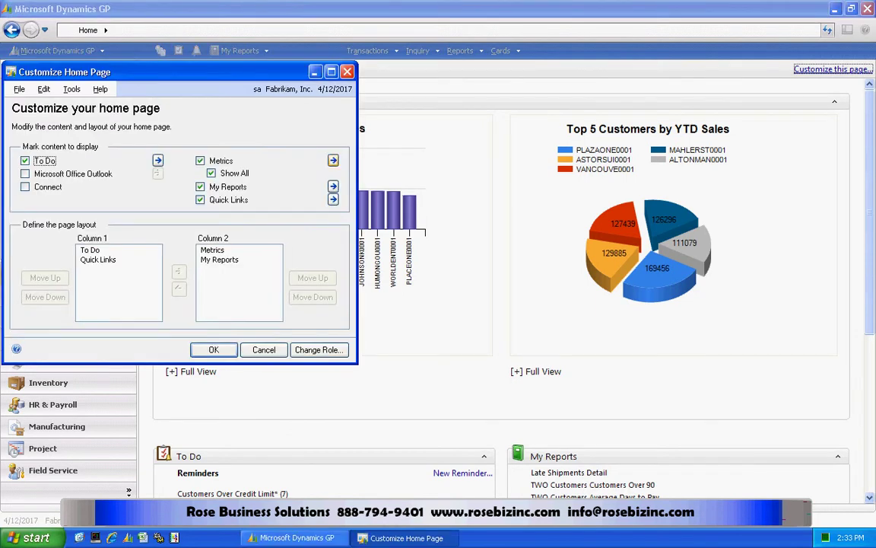
pyautogui.click(333, 161)
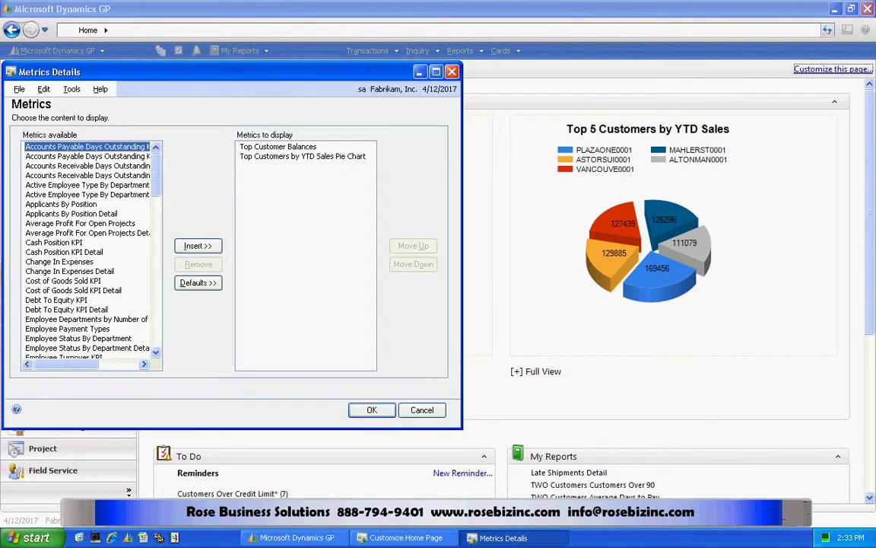
pyautogui.scroll(-7, 88, 251)
pyautogui.scroll(-7, 88, 251)
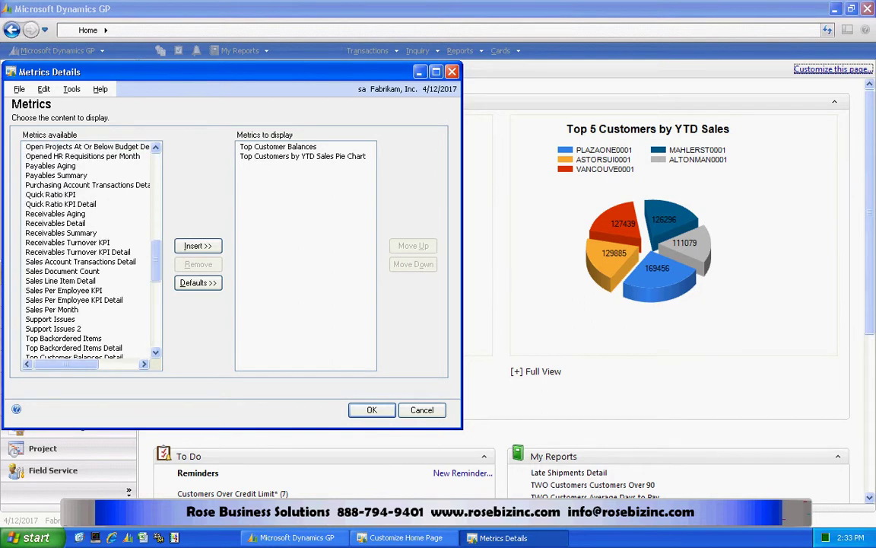
pyautogui.click(52, 328)
pyautogui.click(198, 246)
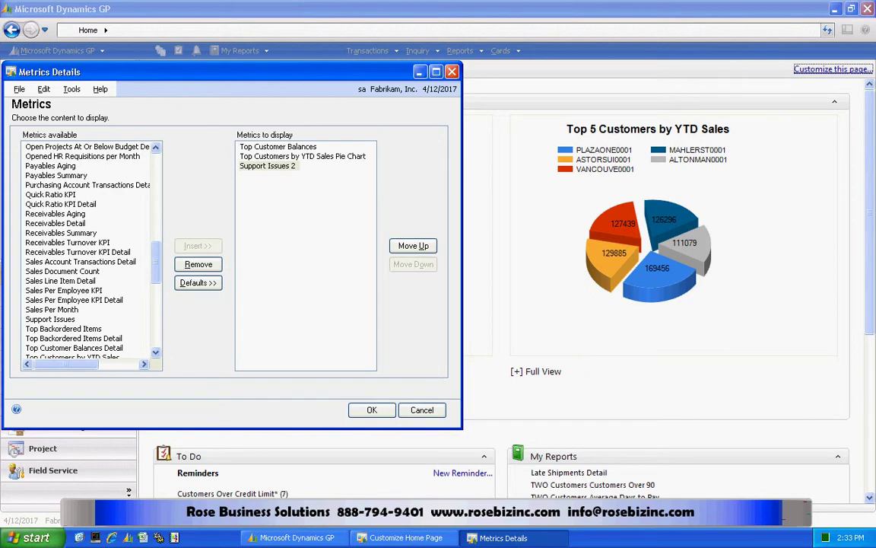
# - Move Support Issues 2 up in the order of displayed metrics and apply the home page customization
pyautogui.click(413, 246)
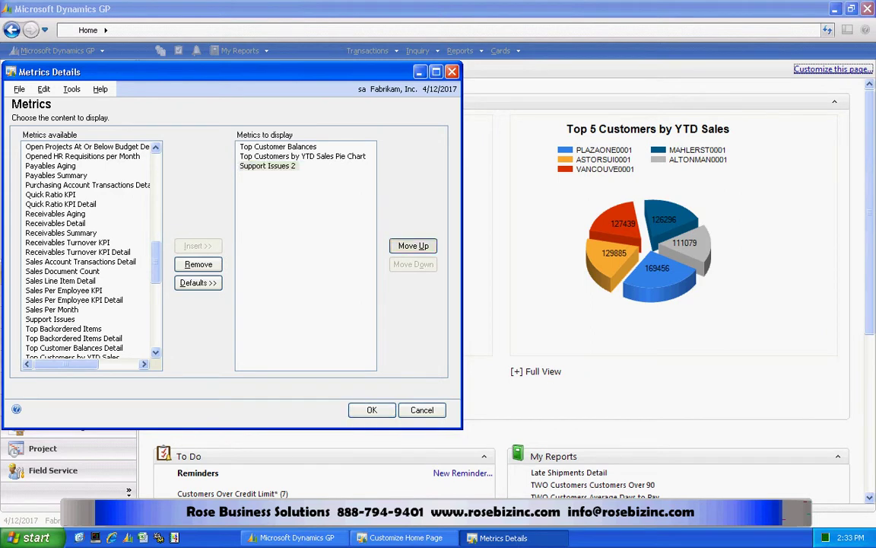
pyautogui.click(413, 246)
pyautogui.click(371, 410)
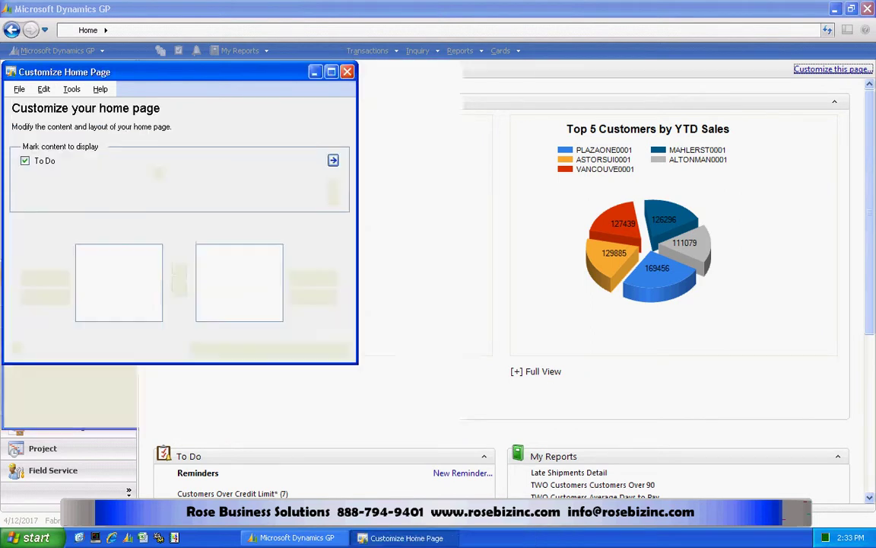
pyautogui.click(214, 349)
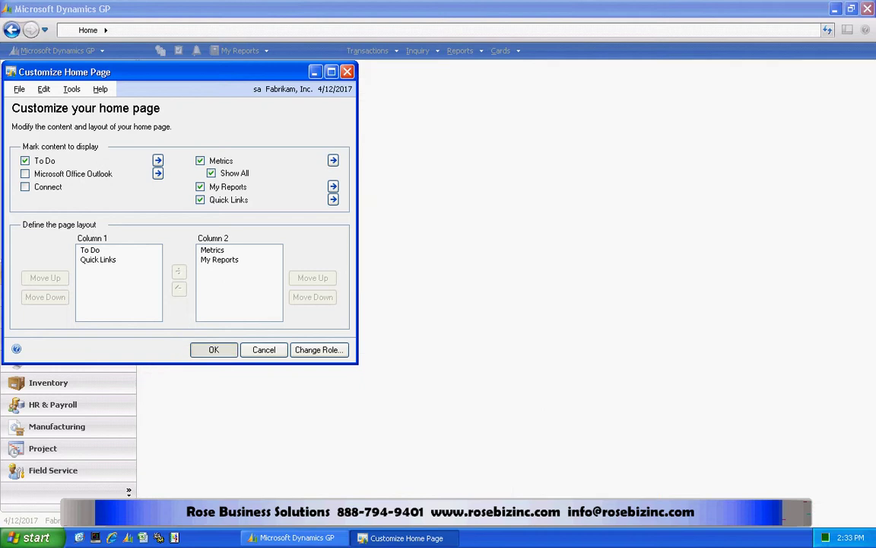